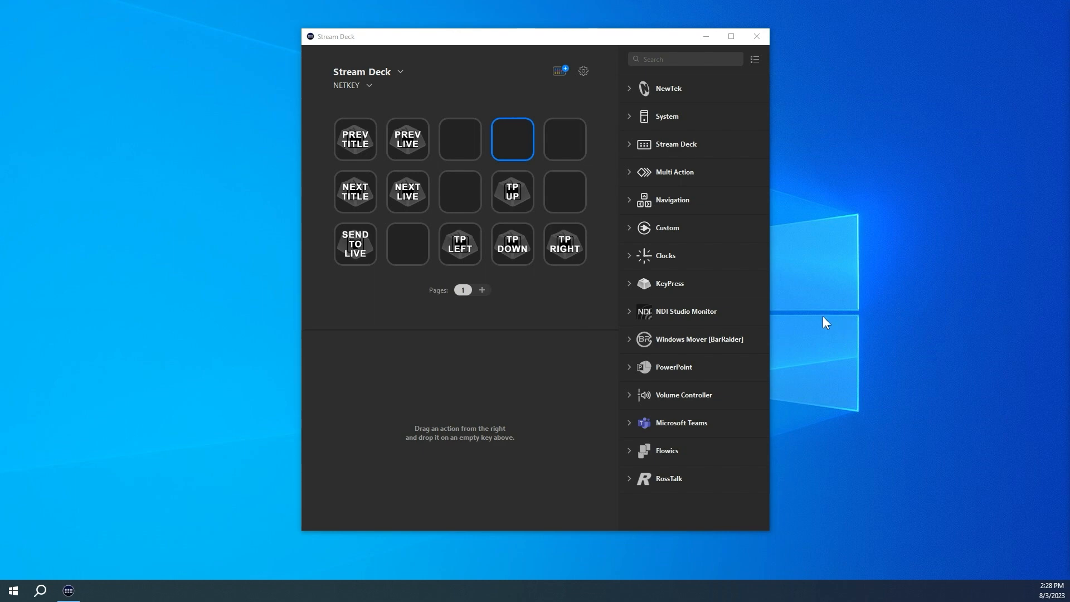
# Step: Add a NetKey action and a SendKey action from the KeyPress category to the two empty keys in the top row
pyautogui.click(629, 284)
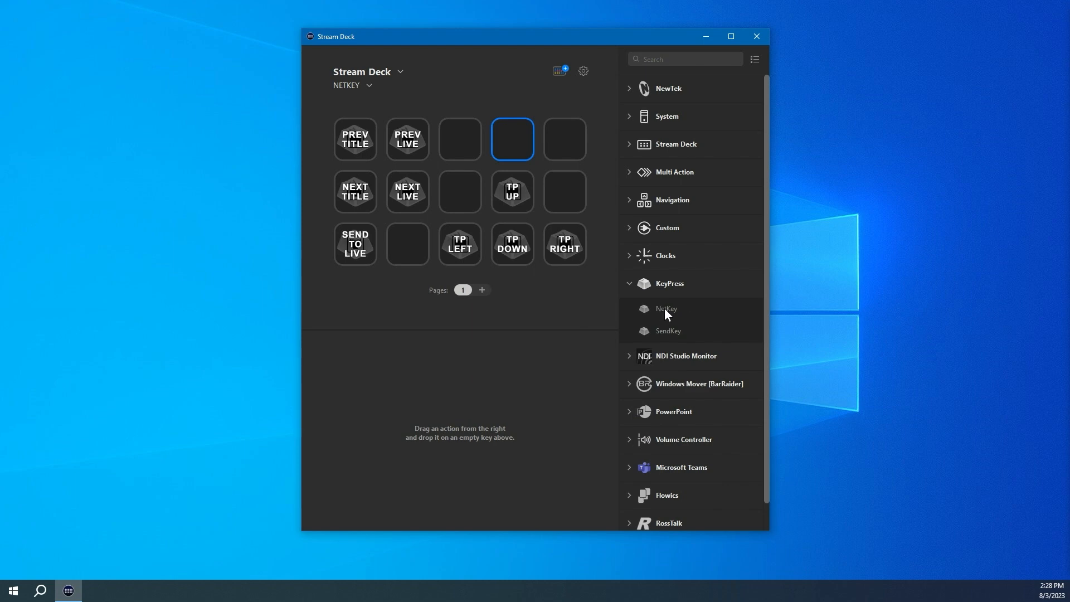
pyautogui.moveTo(673, 308); pyautogui.dragTo(513, 140)
pyautogui.moveTo(672, 330); pyautogui.dragTo(564, 140)
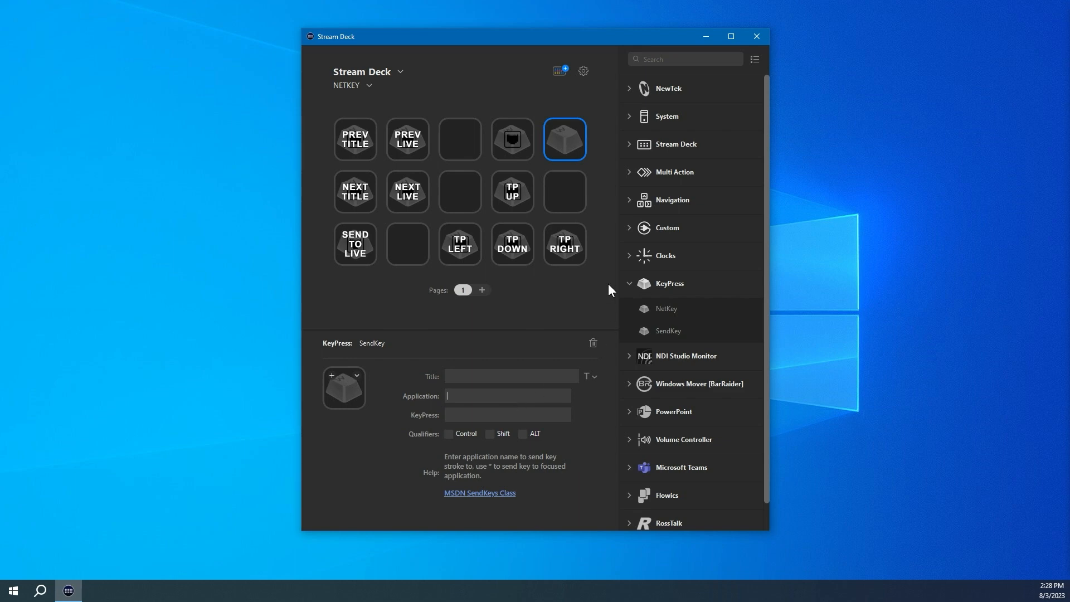
# Step: Compare the NetKey key's settings with the SendKey key's, then delete the SendKey action from its key
pyautogui.click(501, 148)
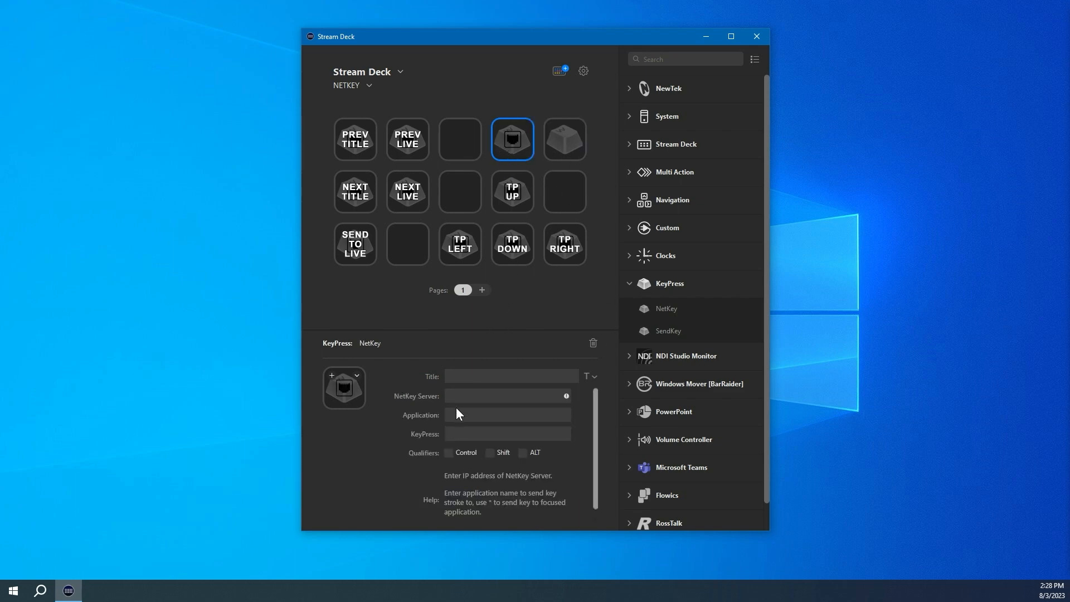
pyautogui.click(494, 396)
pyautogui.click(559, 152)
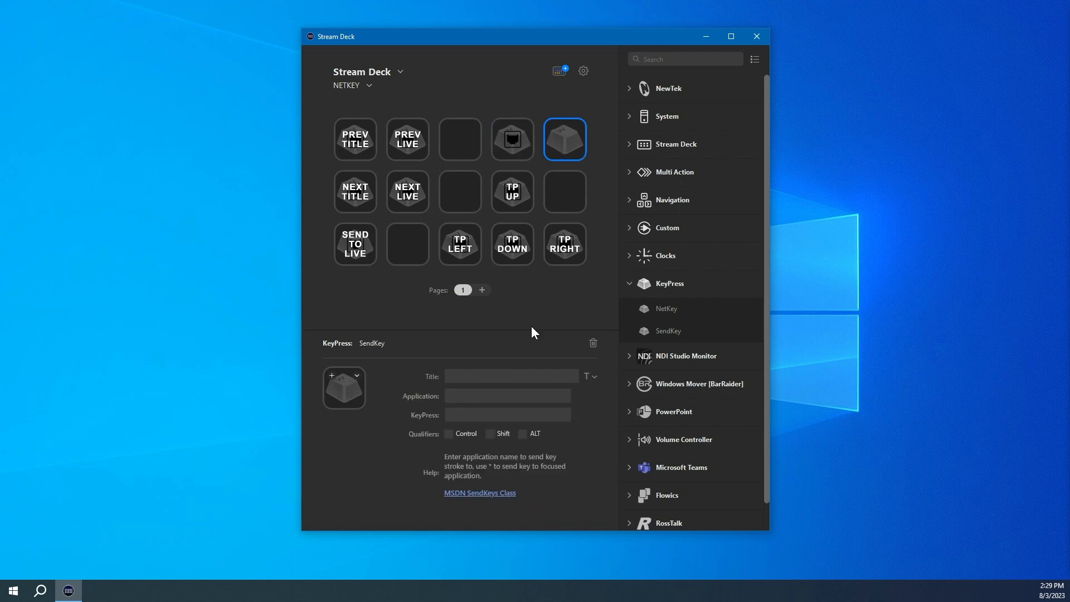
pyautogui.rightClick(568, 144)
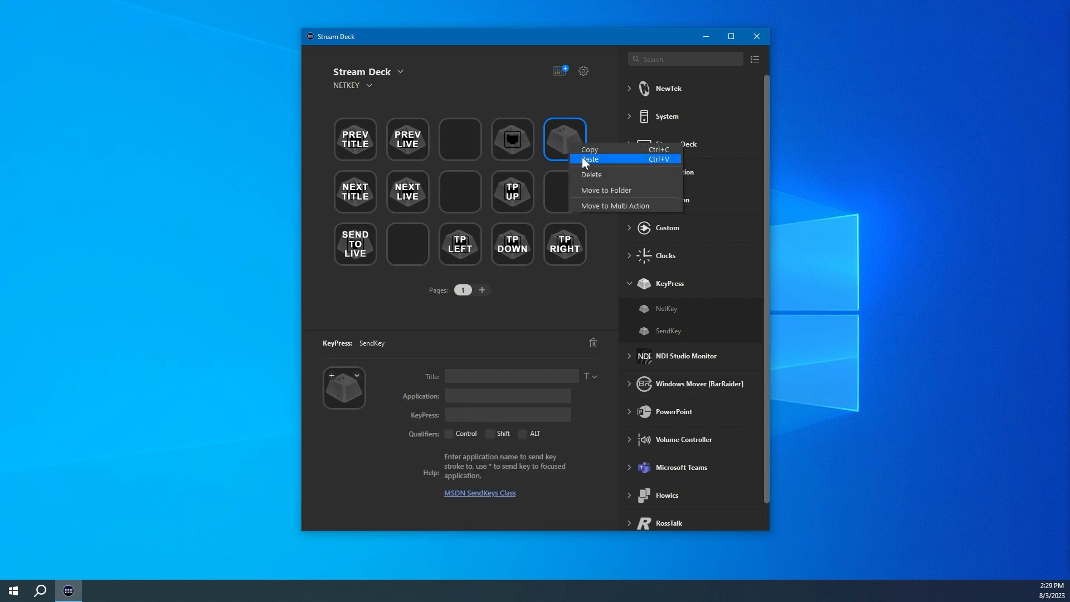
pyautogui.click(593, 173)
# Step: Select the NetKey key and enter the NetKey Server address 192.168.1.186 shown in the NetKey Server window
pyautogui.click(513, 139)
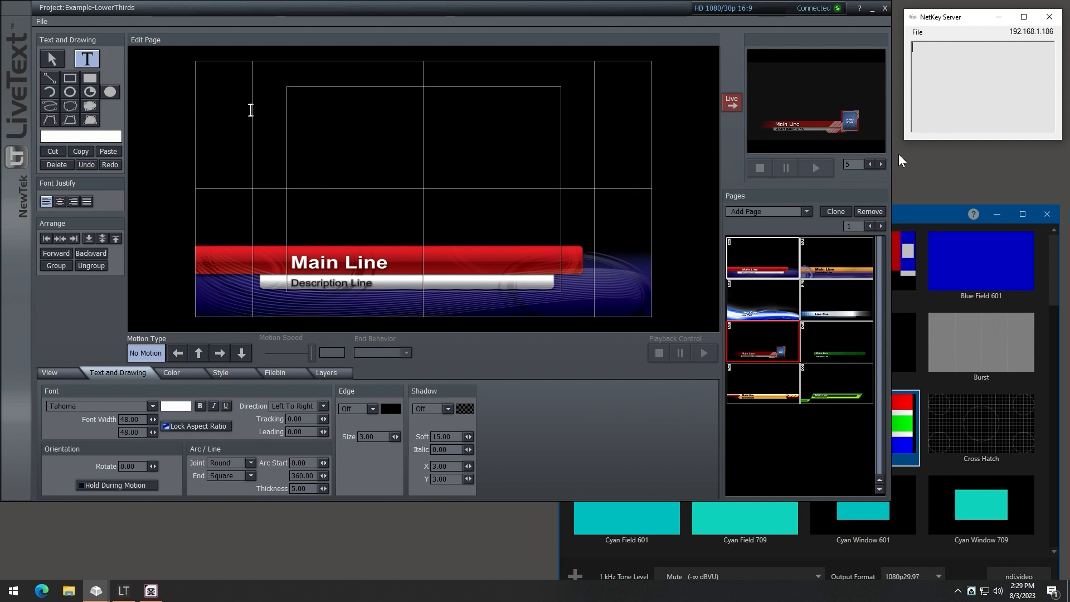
pyautogui.moveTo(955, 17); pyautogui.dragTo(954, 20)
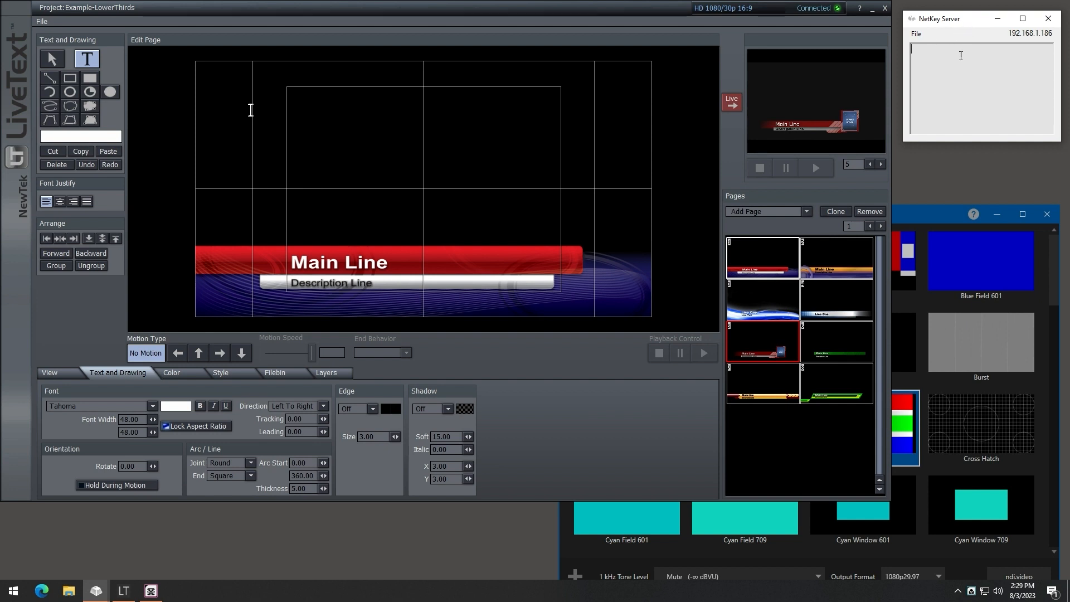
pyautogui.click(915, 34)
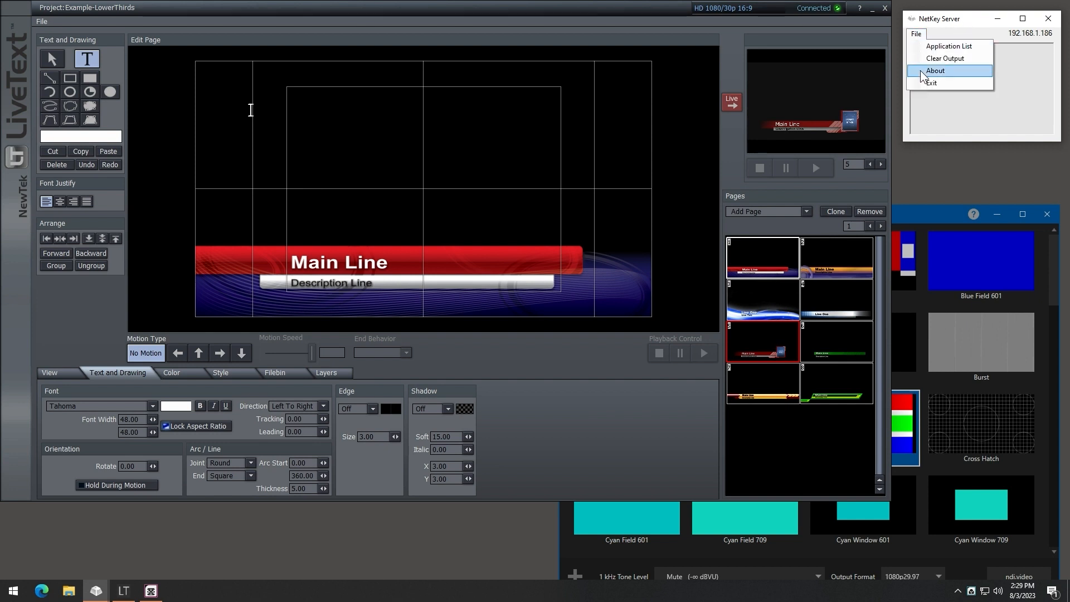
pyautogui.click(1022, 61)
pyautogui.moveTo(1029, 36)
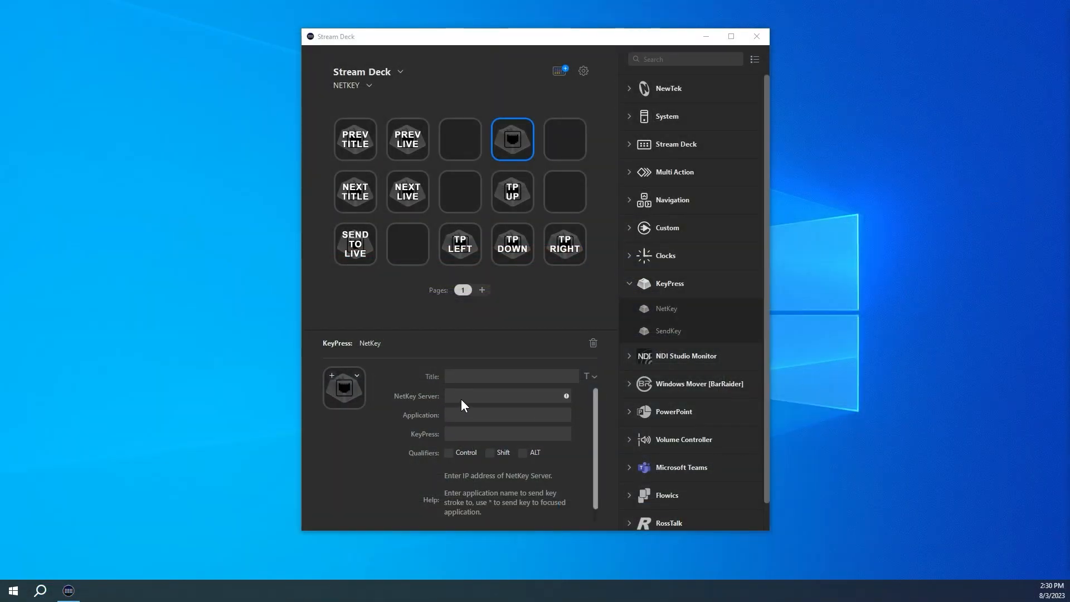
pyautogui.click(458, 395)
pyautogui.write('192.168.1.1')
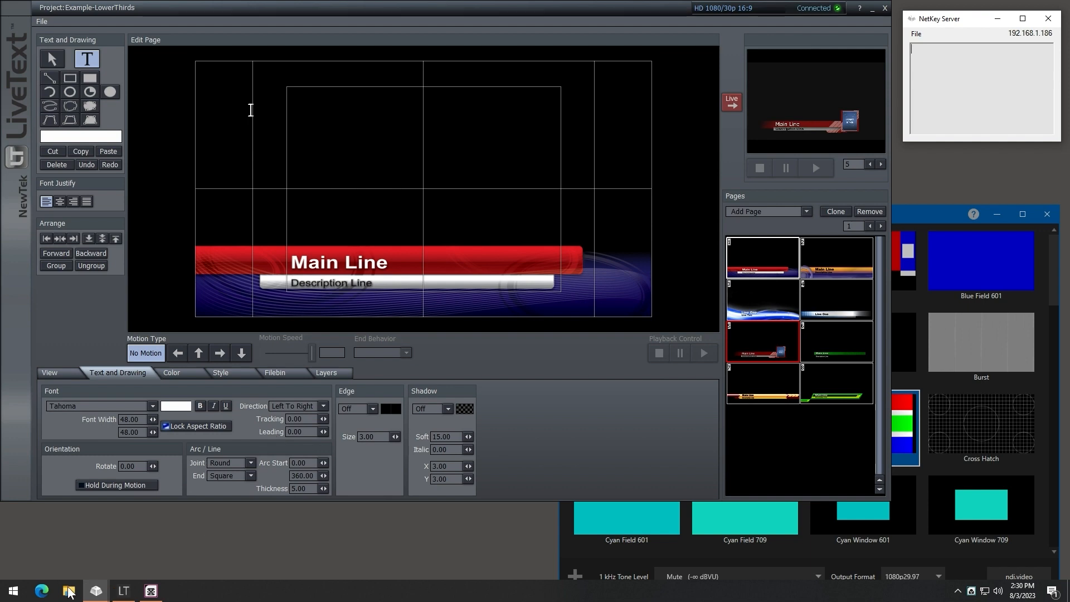
# Step: Launch Notepad from the Start search and move its window aside
pyautogui.click(13, 591)
pyautogui.write('notepad')
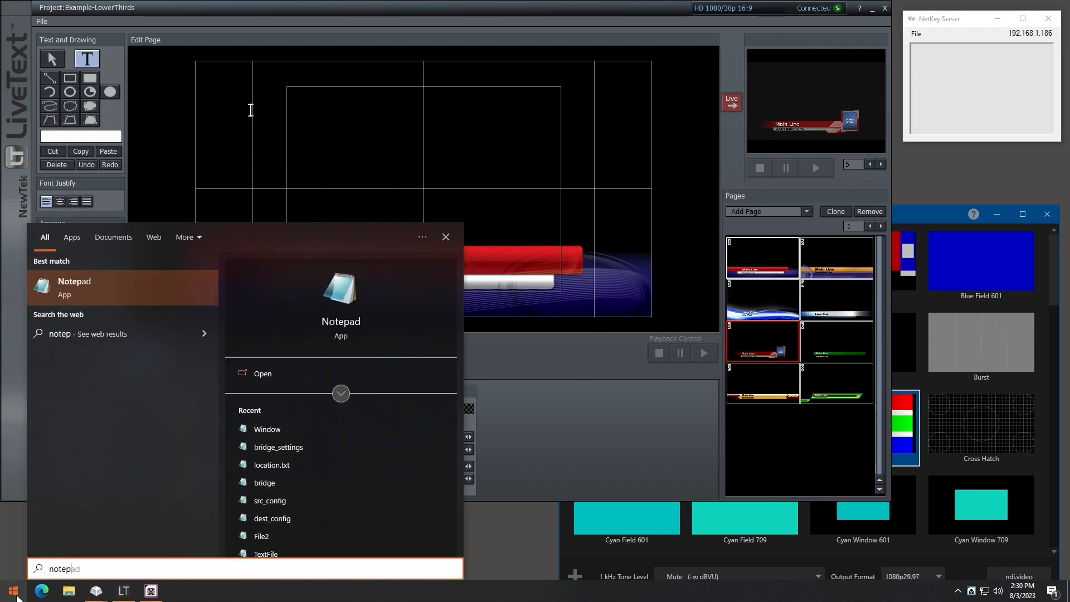
pyautogui.press('Return')
pyautogui.moveTo(583, 64); pyautogui.dragTo(272, 60)
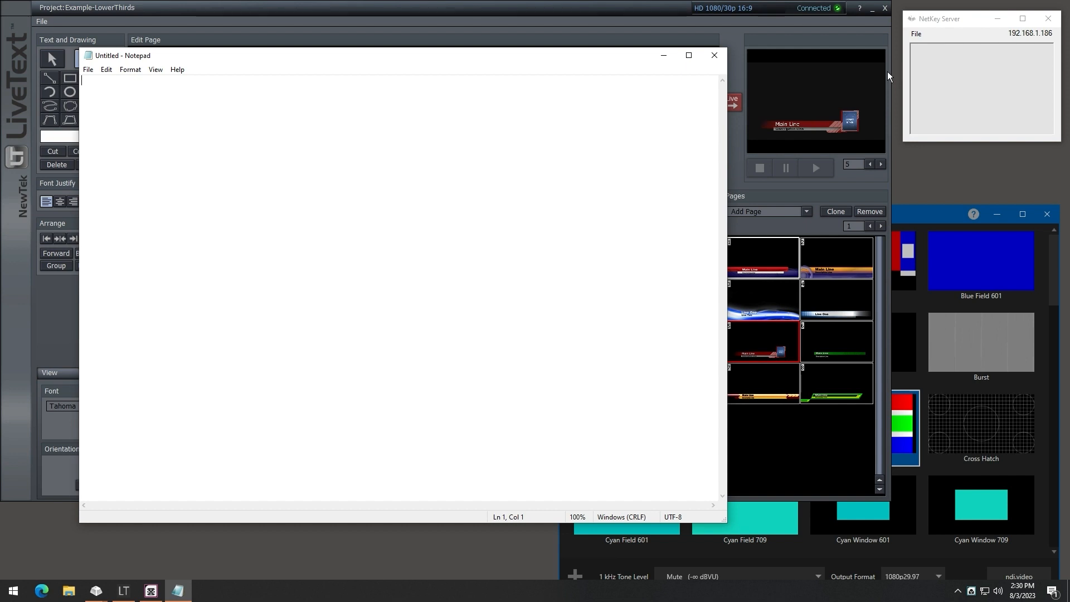
# Step: Open the NetKey Server's application list, find notepad's app name, and close the list
pyautogui.click(918, 35)
pyautogui.click(916, 35)
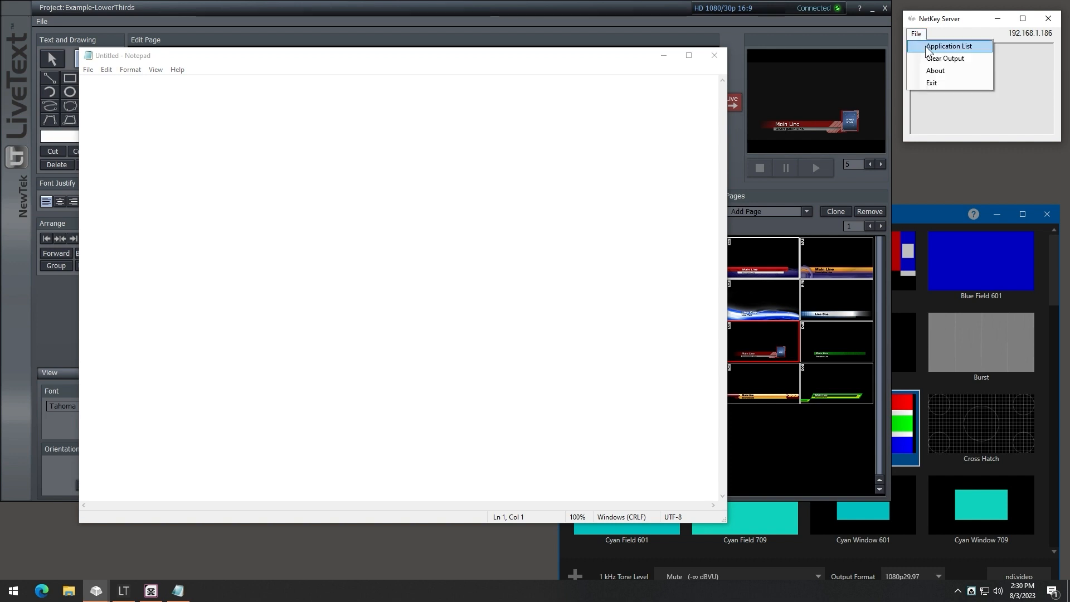
pyautogui.click(944, 47)
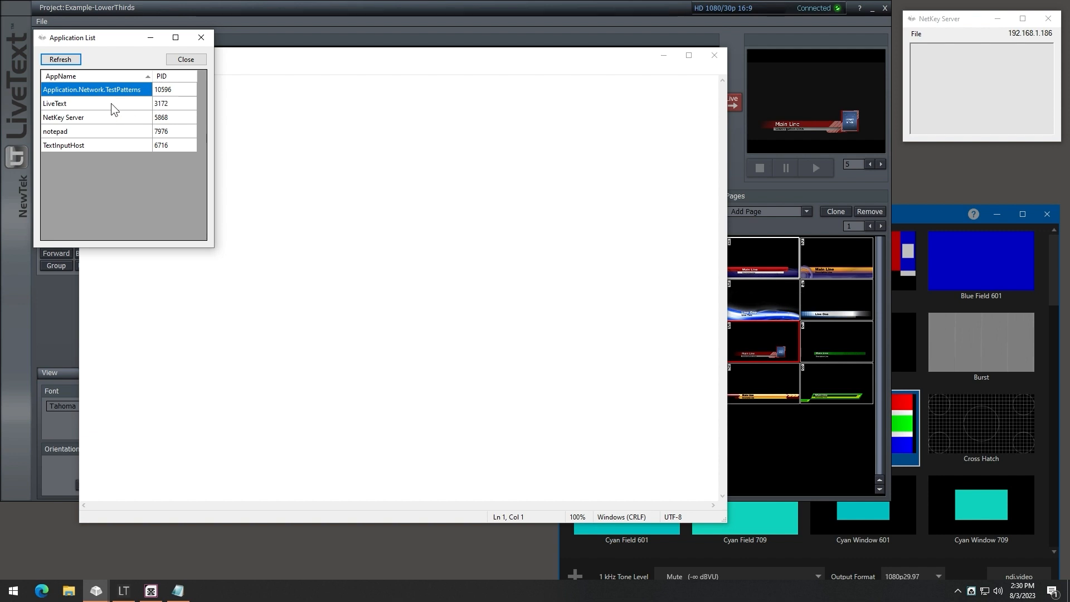
pyautogui.click(59, 132)
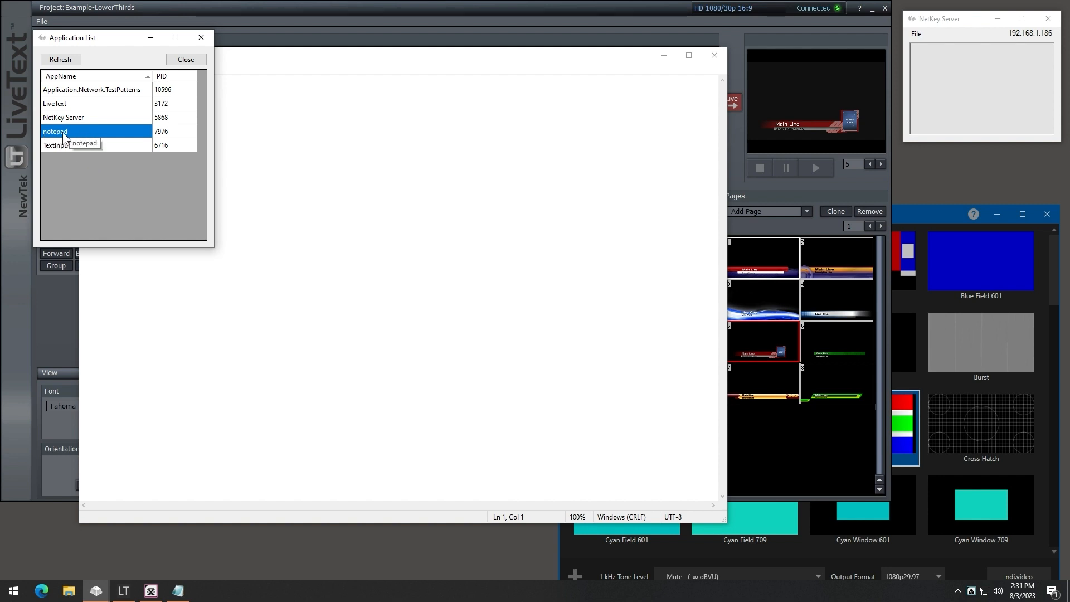
pyautogui.click(193, 60)
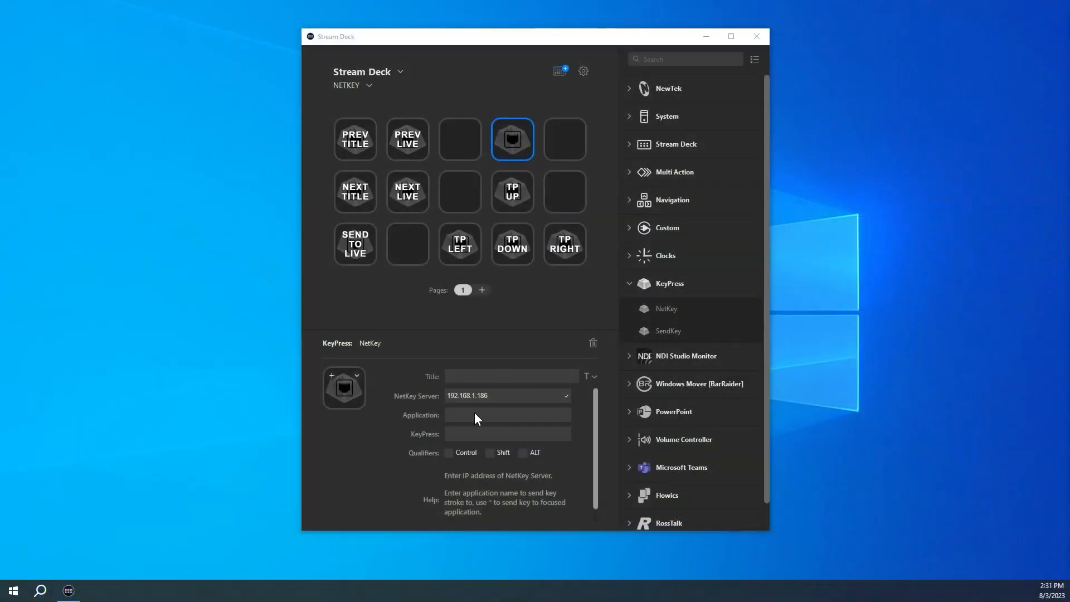
# Step: Set the NetKey key's application to notepad and its keypress to a, sending it to Notepad
pyautogui.click(474, 414)
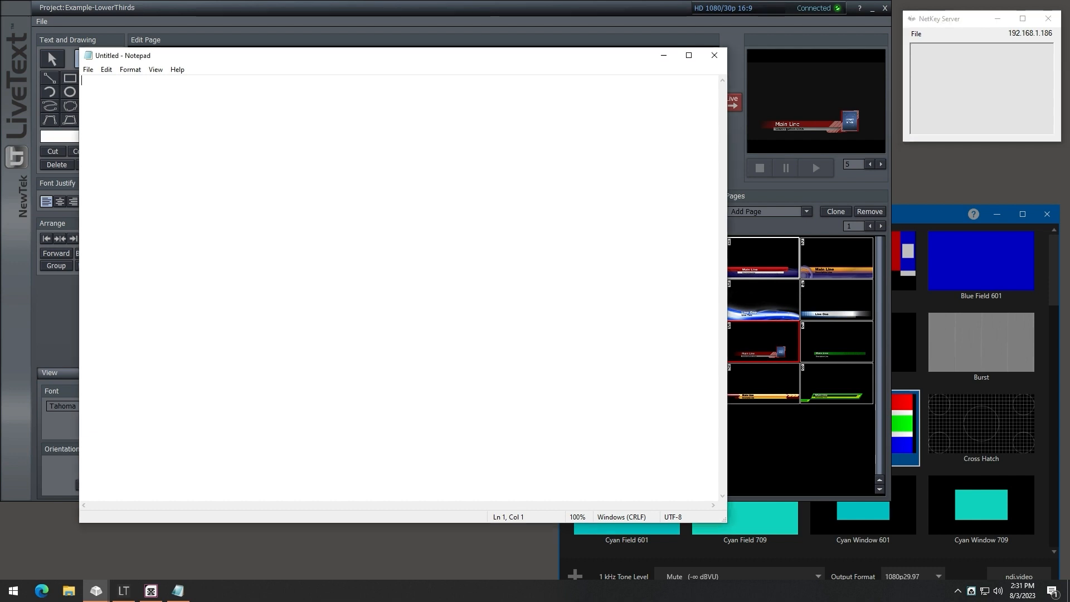
pyautogui.write('a')
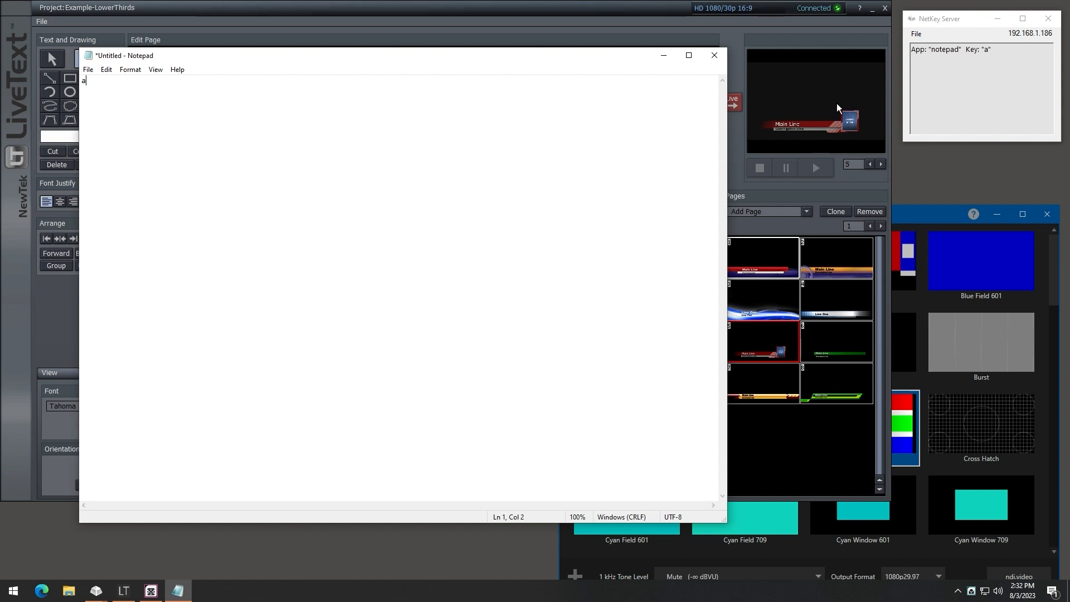
# Step: Close Notepad without saving
pyautogui.click(712, 54)
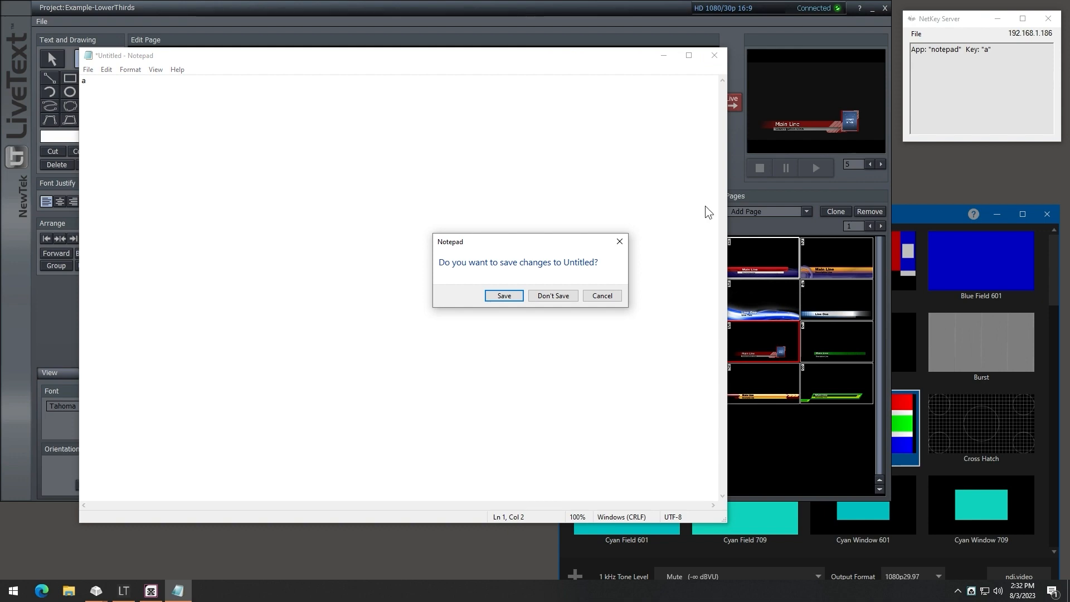
pyautogui.click(552, 295)
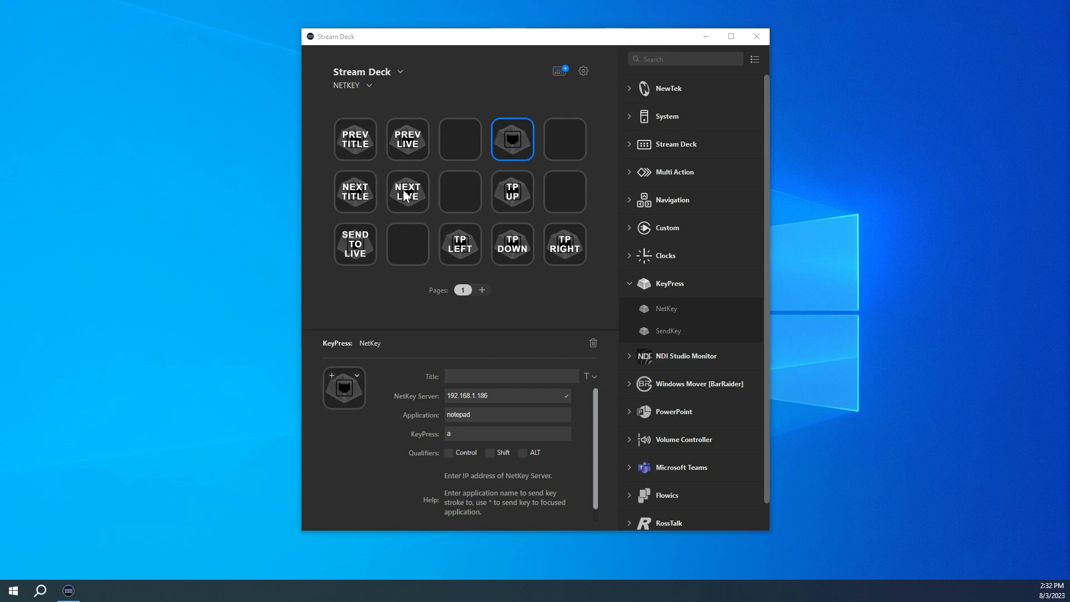
# Step: Review the NetKey settings of the PREV, NEXT and SEND TO LIVE keys that control LiveText
pyautogui.click(355, 141)
pyautogui.click(391, 144)
pyautogui.click(407, 192)
pyautogui.click(355, 192)
pyautogui.click(354, 245)
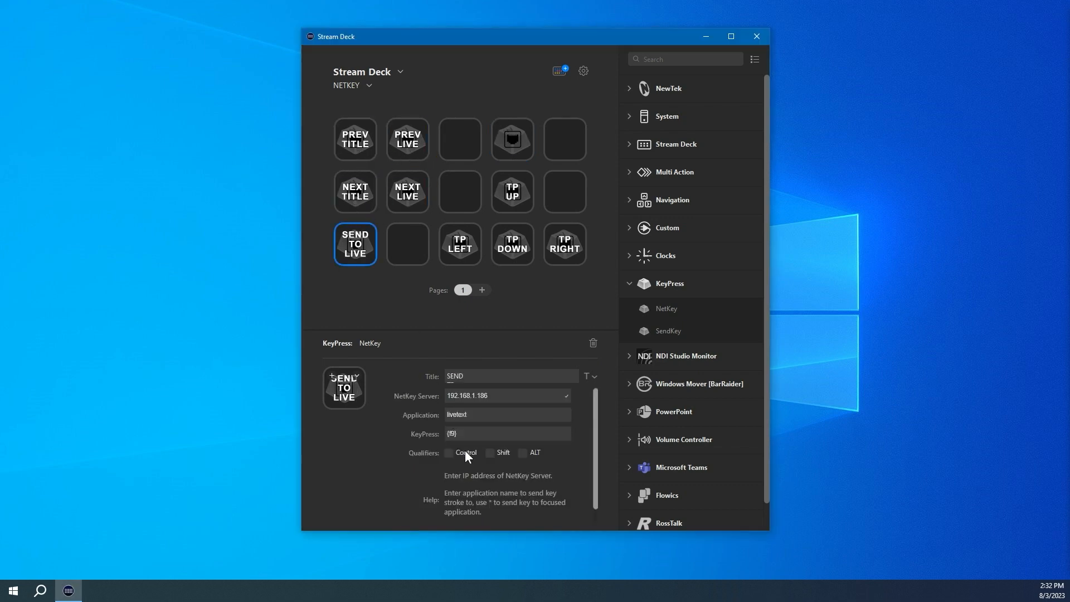
pyautogui.click(355, 191)
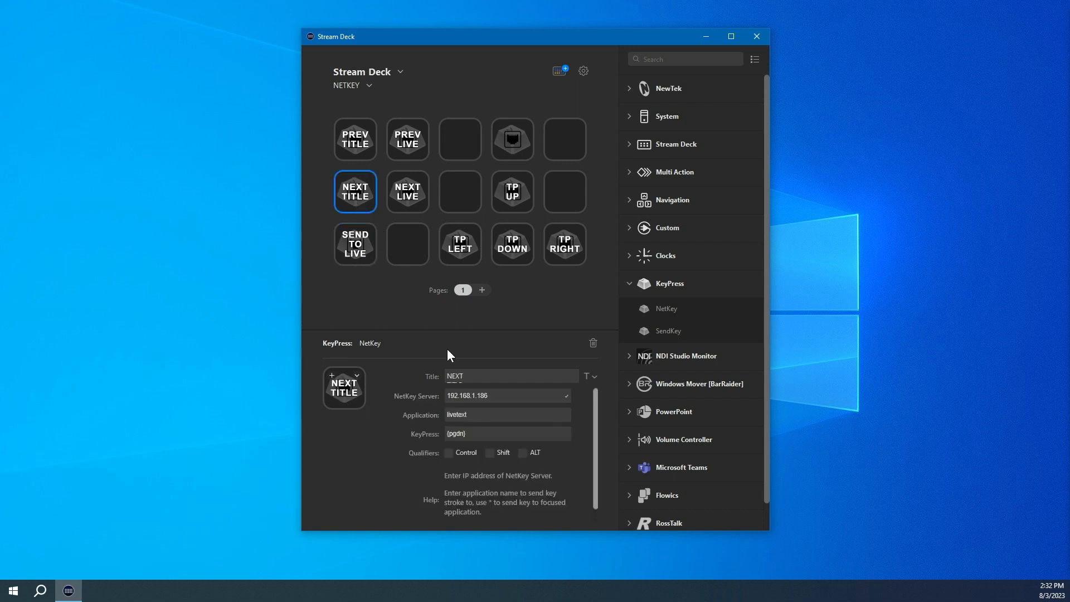
pyautogui.click(362, 156)
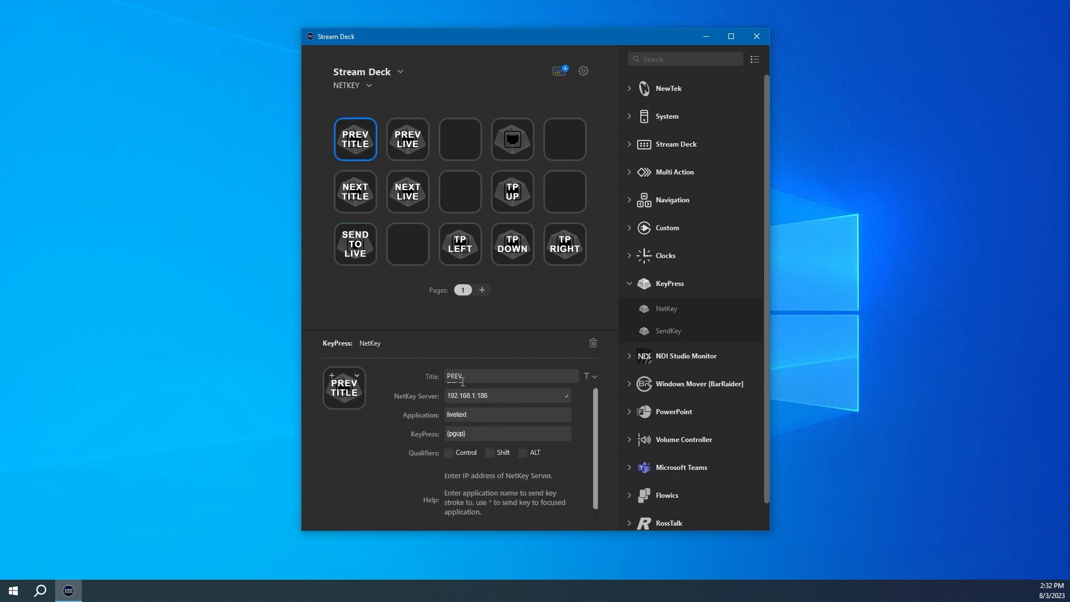
pyautogui.click(361, 251)
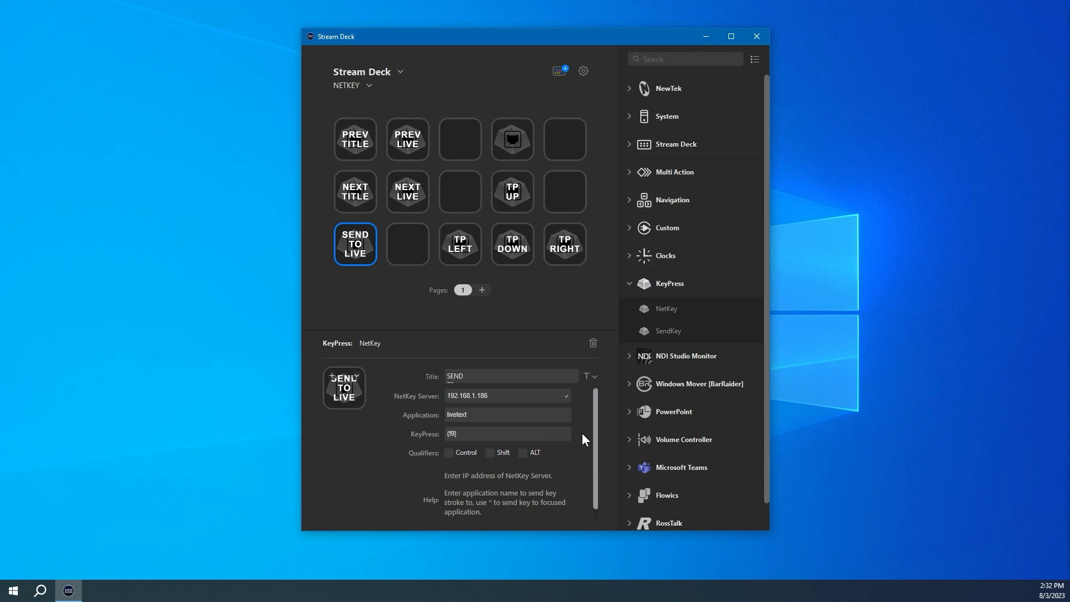
pyautogui.scroll(-1, 597, 440)
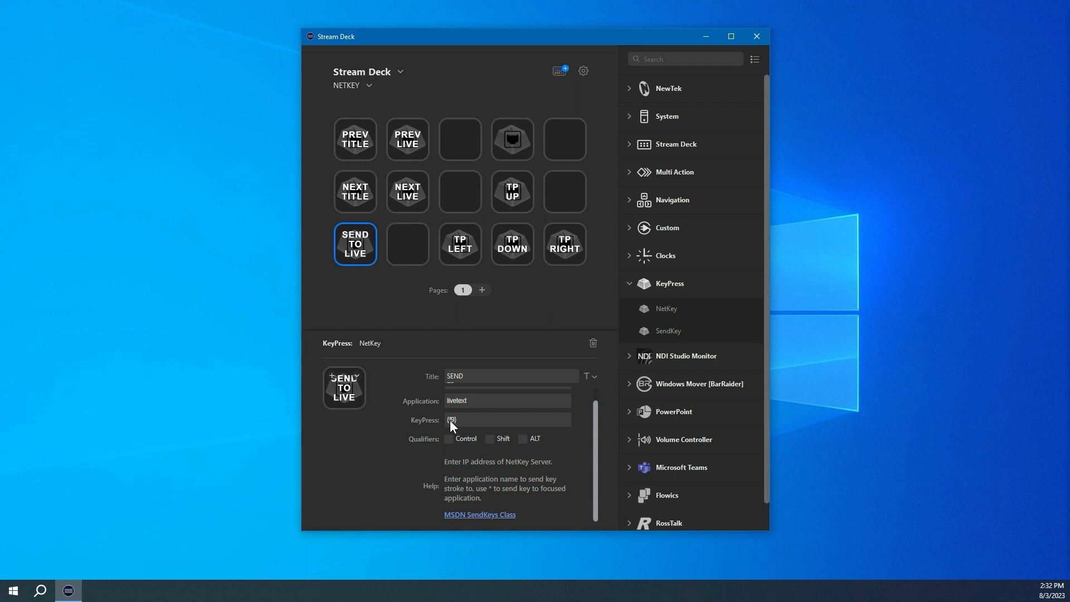
pyautogui.click(361, 196)
pyautogui.click(351, 157)
pyautogui.click(408, 142)
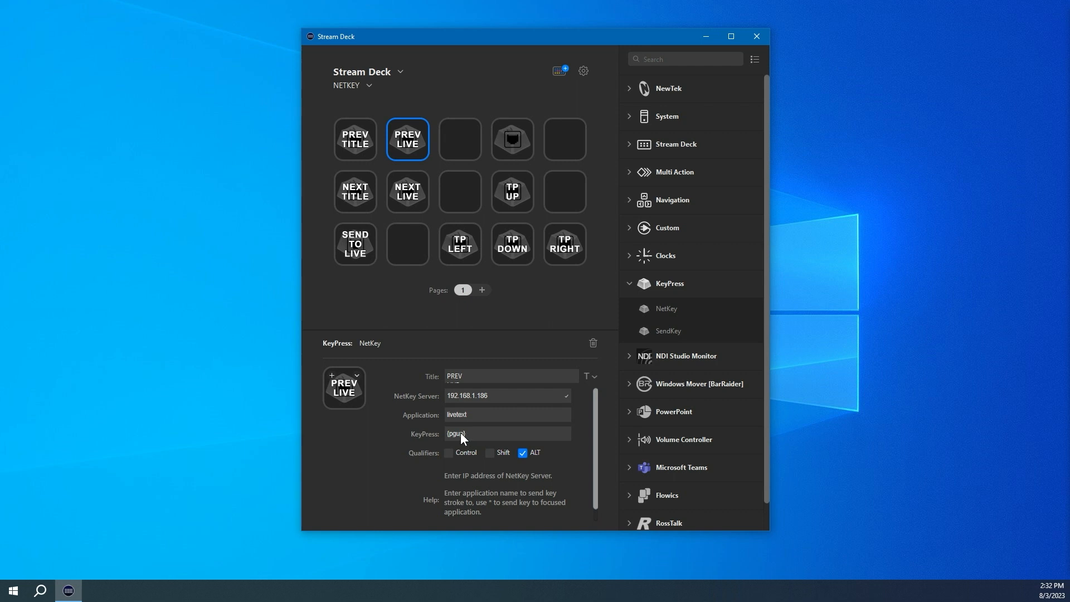
pyautogui.click(411, 197)
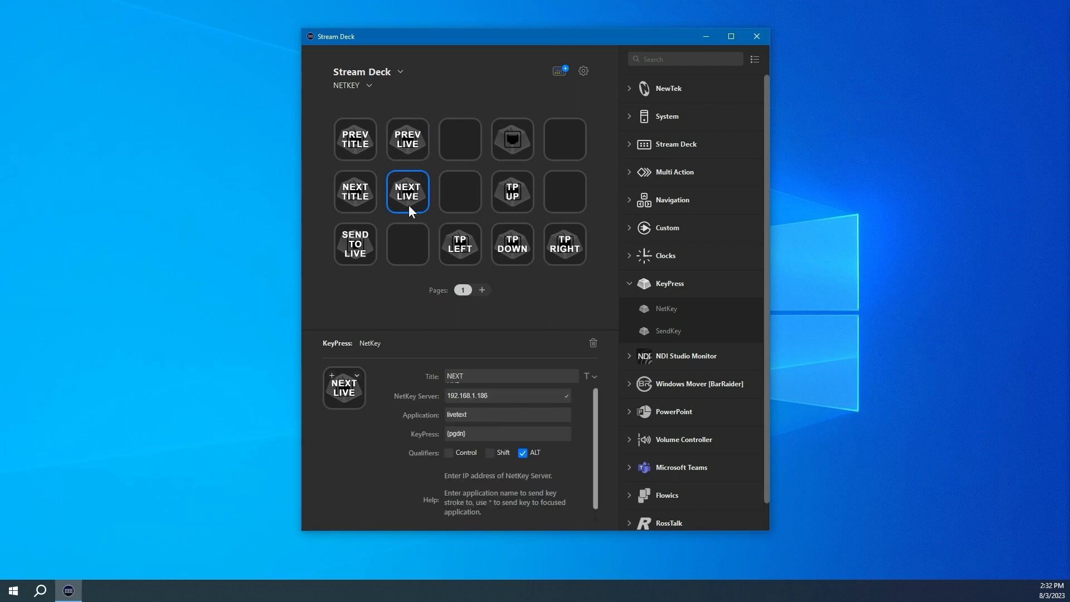
# Step: Review the NetKey settings of the TP up, down, left and right keys for the test patterns app
pyautogui.click(512, 195)
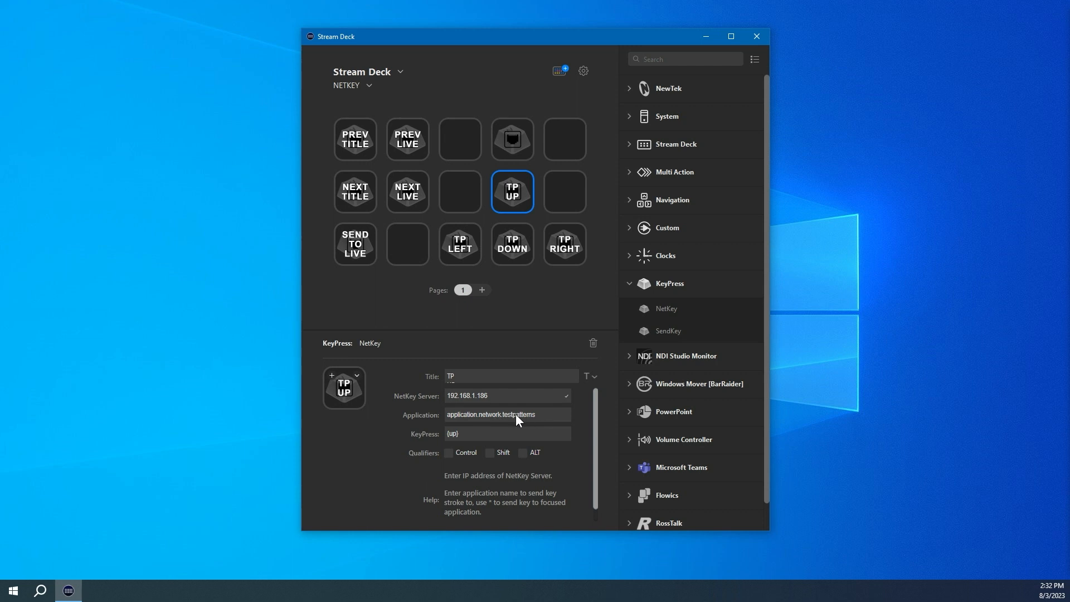
pyautogui.click(511, 247)
pyautogui.click(463, 248)
pyautogui.click(556, 249)
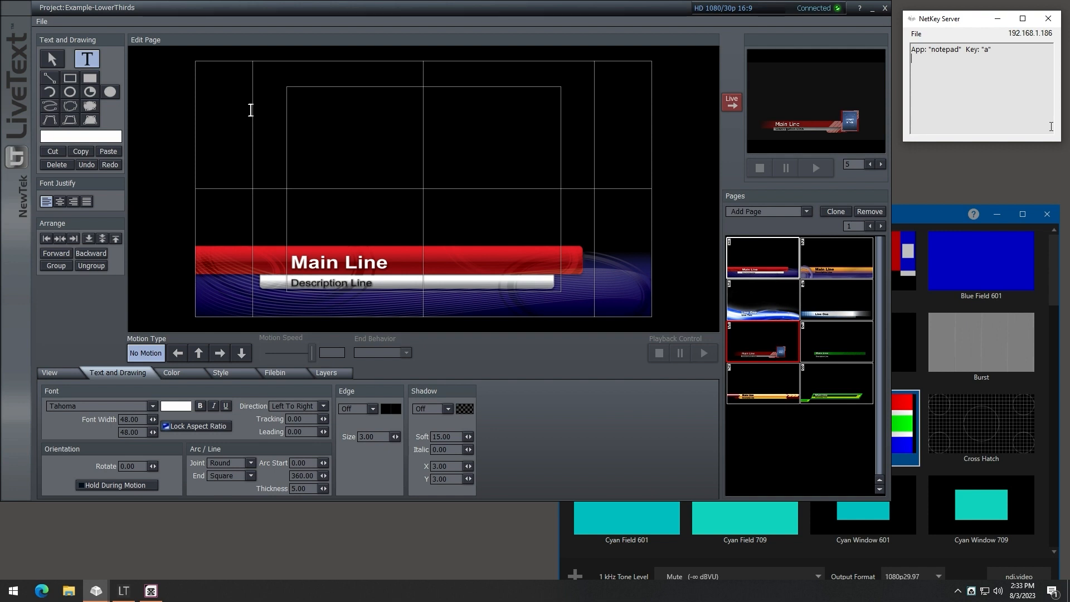
# Step: Send up, down, left and right keystrokes to move the selection in NDI Test Patterns
pyautogui.press('Up')
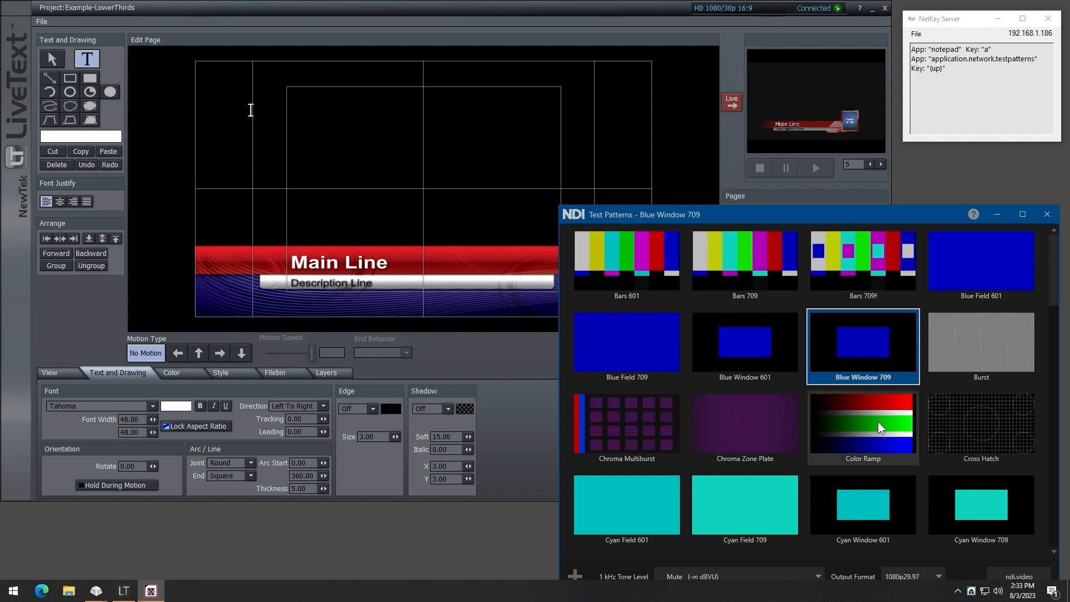
pyautogui.press('Down')
pyautogui.press('Left')
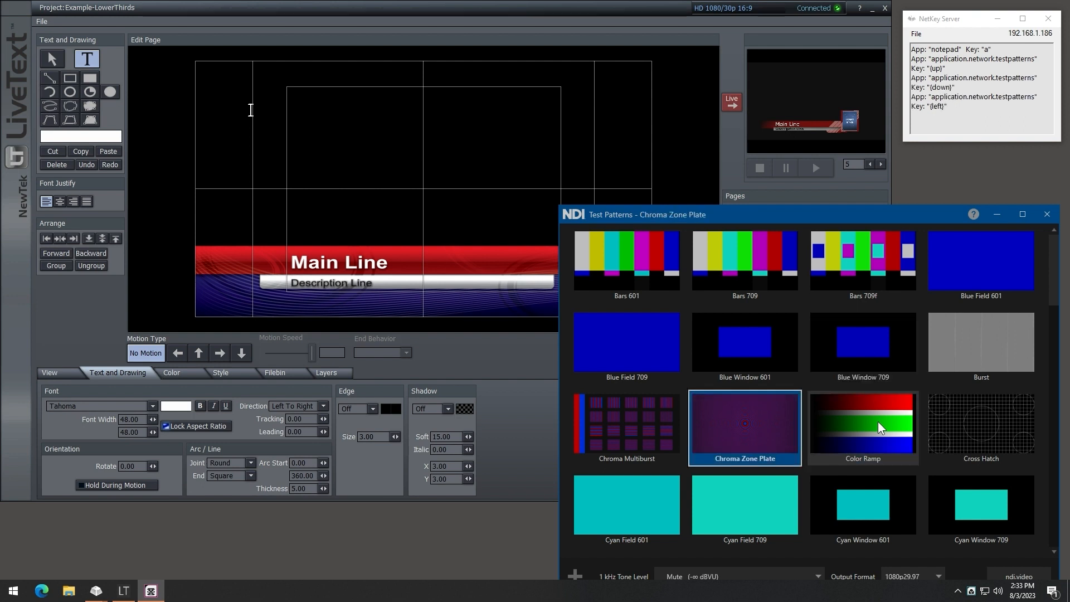
pyautogui.press('Right')
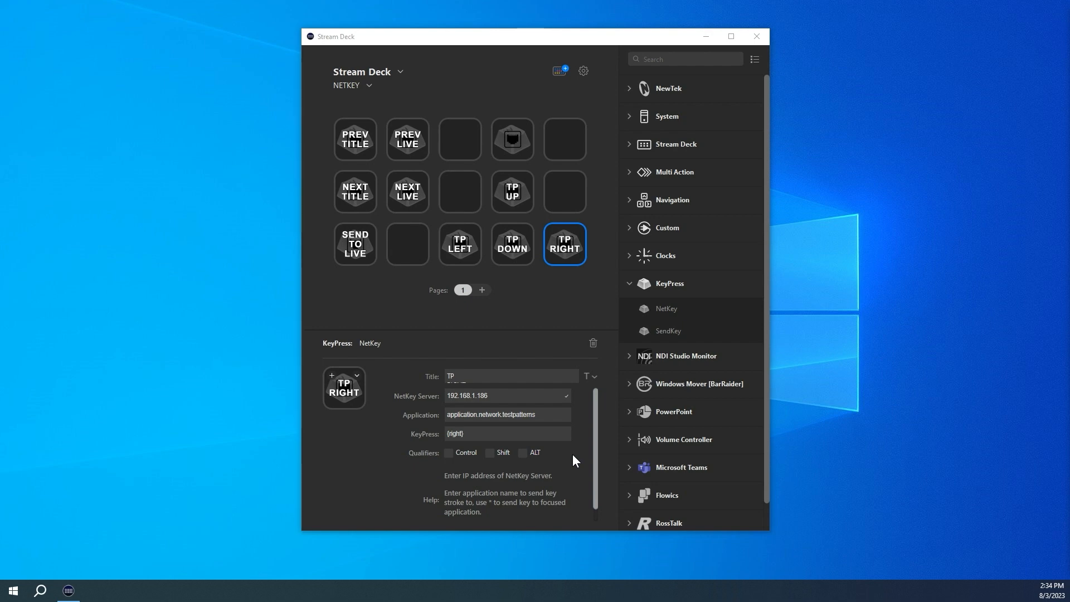
# Step: Select the notepad NetKey key to review its settings
pyautogui.click(517, 140)
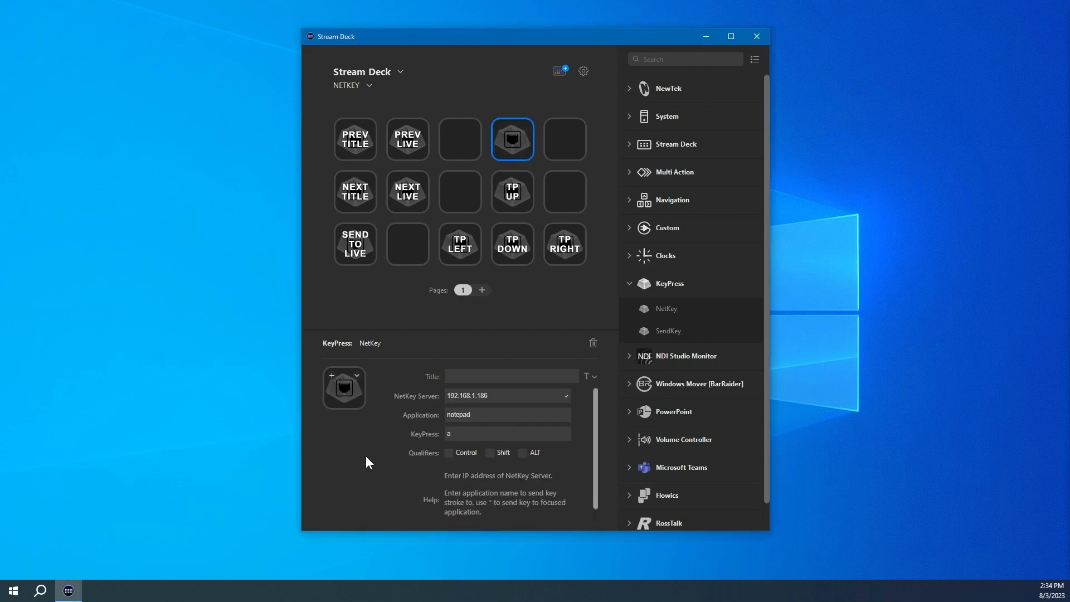